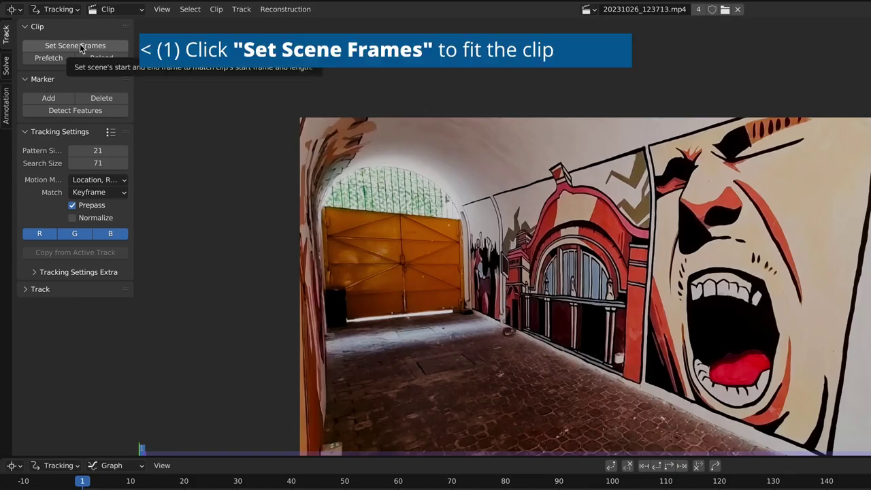
# Step: Match the scene frame range to the clip, prefetch its frames, and use Location, Rotation & Scale motion model
pyautogui.click(80, 48)
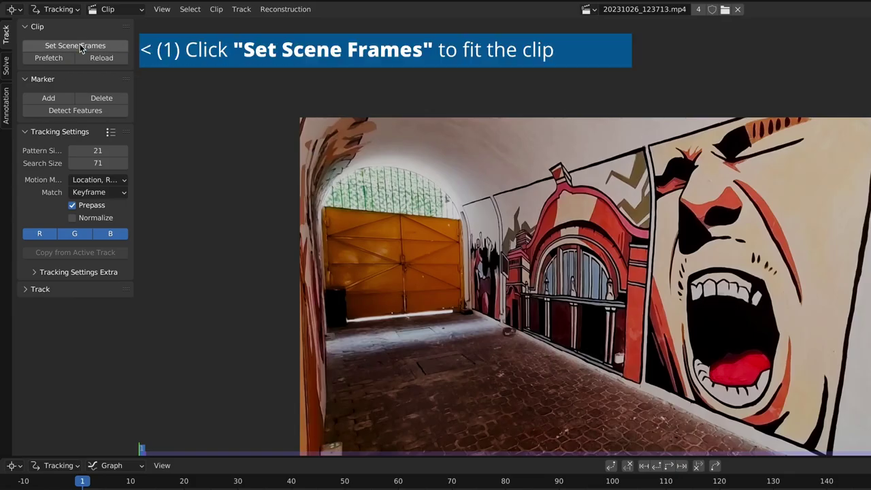
pyautogui.click(47, 60)
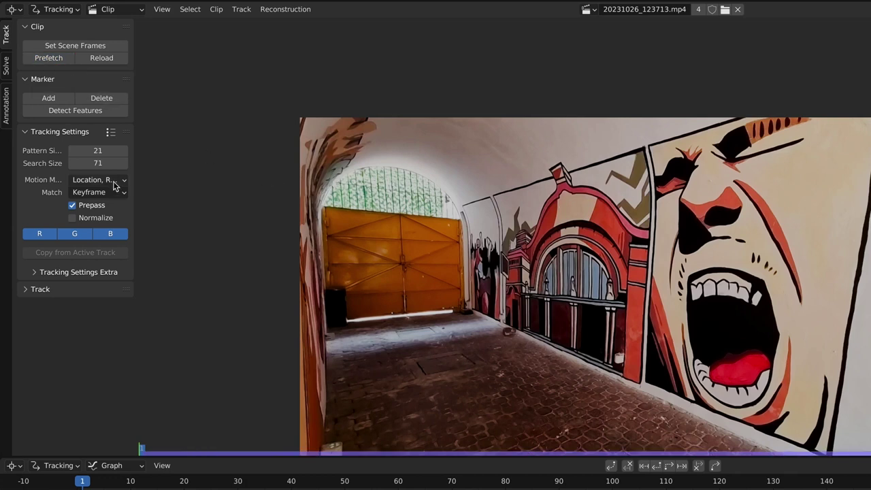
pyautogui.click(115, 185)
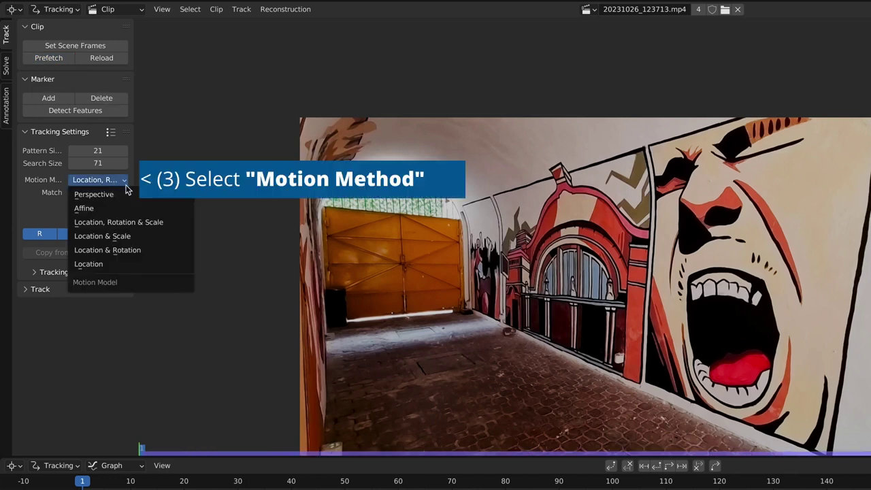
pyautogui.click(134, 225)
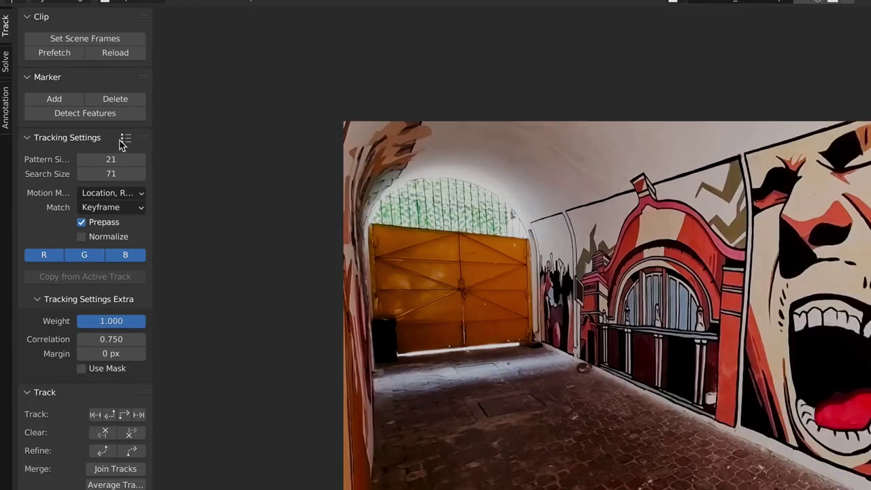
# Step: Detect features across the tunnel footage and track the markers forward through the clip
pyautogui.click(80, 117)
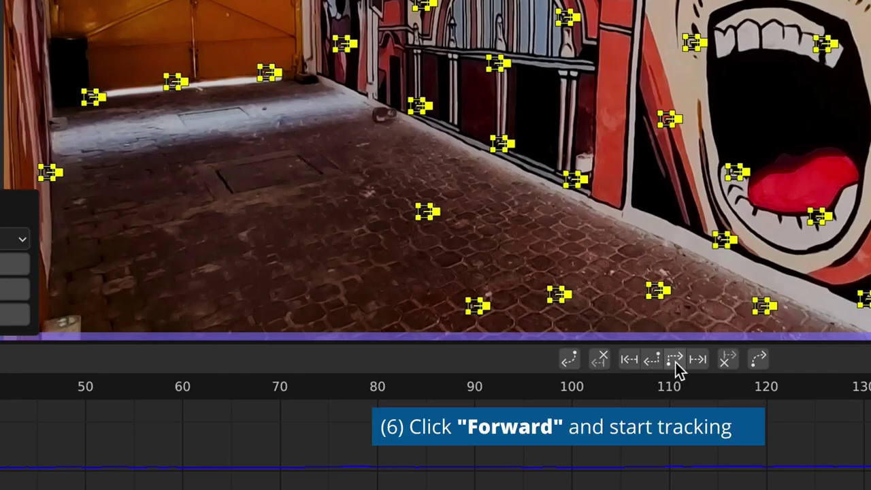
pyautogui.click(675, 361)
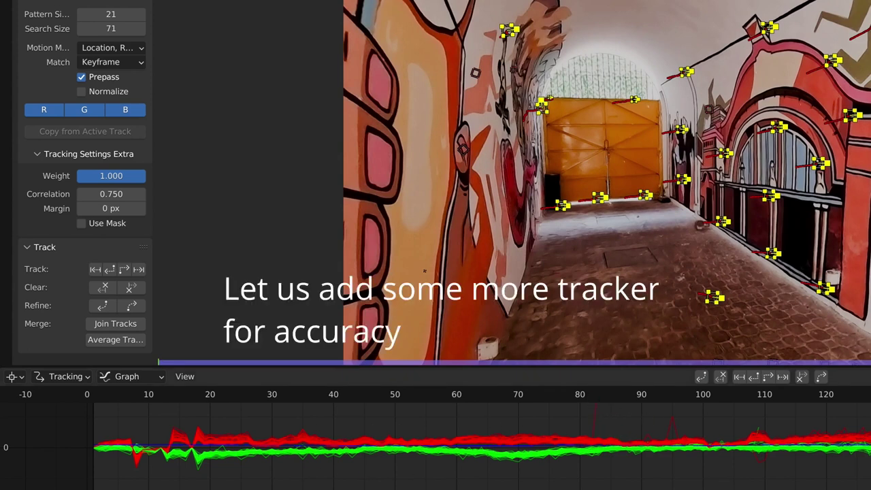
# Step: At frame 81 and later in the clip, detect additional features to add more tracks
pyautogui.click(586, 398)
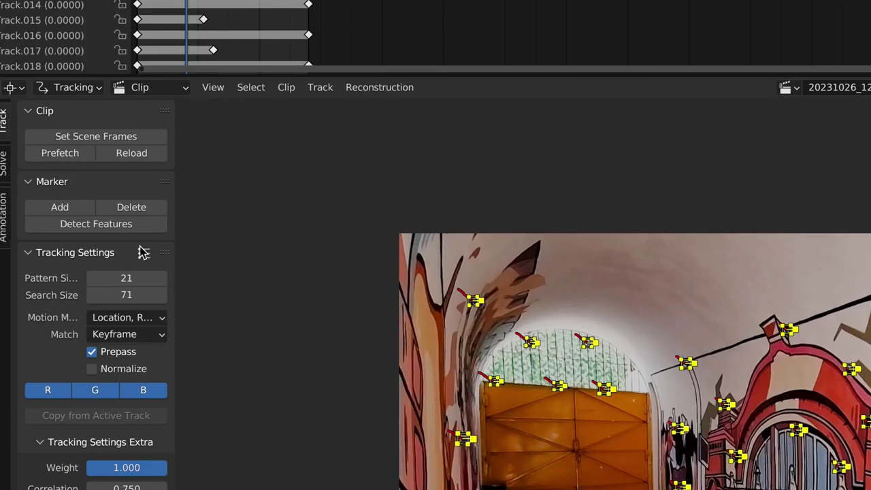
pyautogui.click(126, 231)
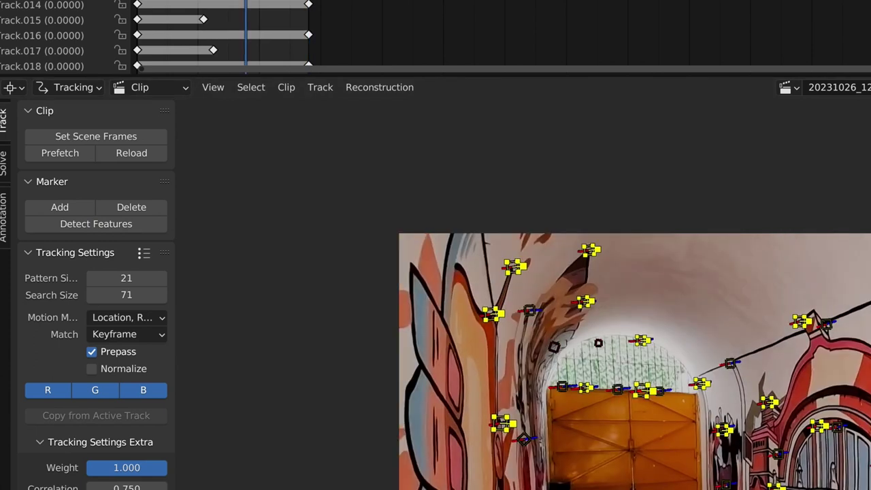
pyautogui.click(109, 231)
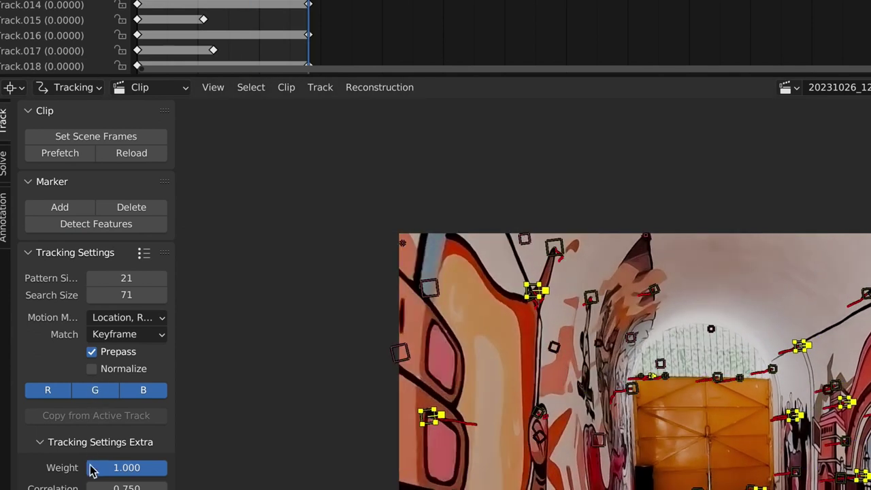
# Step: From the first frame, solve the camera motion, giving a 1.37 px solve error
pyautogui.click(4, 163)
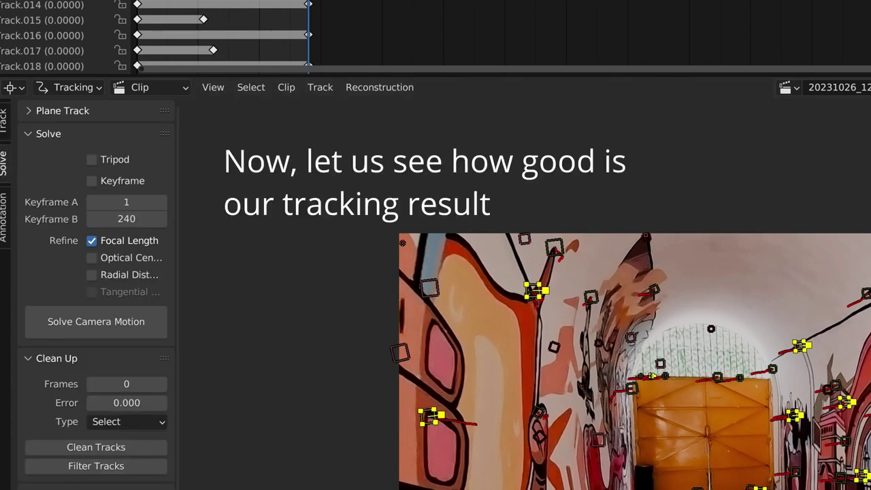
pyautogui.hotkey('shift', 'Left')
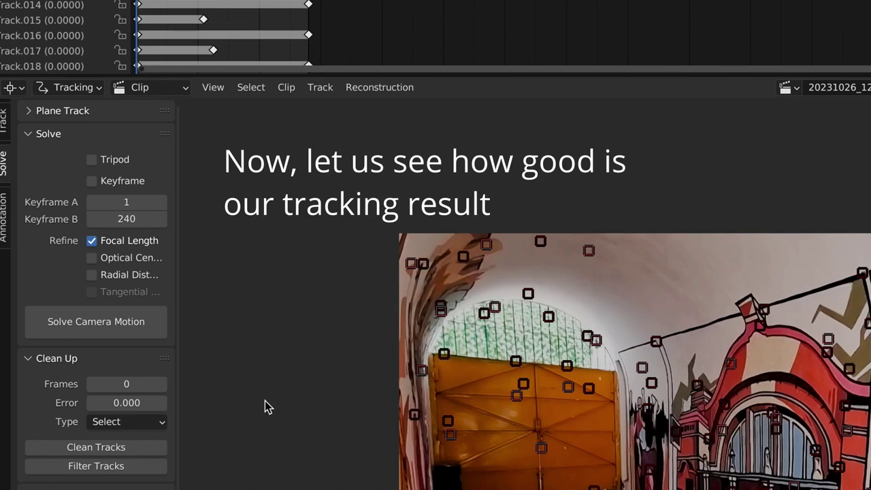
pyautogui.click(86, 333)
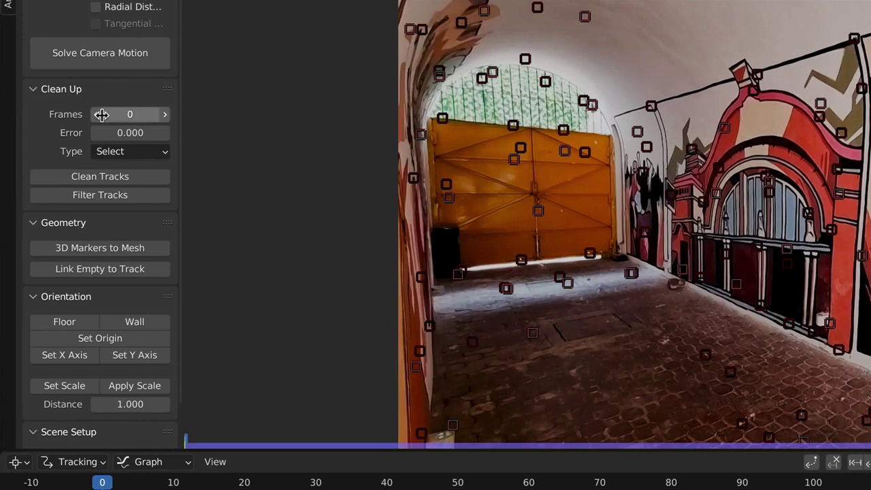
# Step: Run Filter Tracks with a Track Threshold of 10 to flag erratic tracks
pyautogui.scroll(-2, 94, 130)
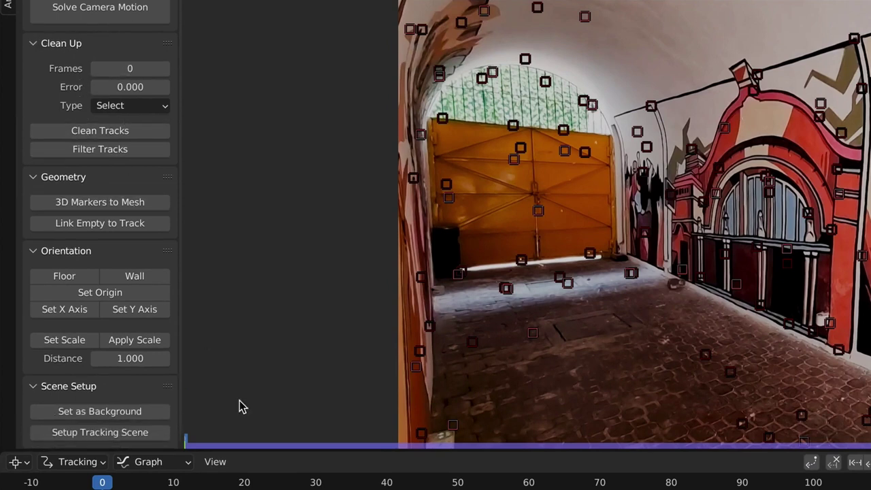
pyautogui.click(114, 157)
pyautogui.click(361, 430)
pyautogui.write('10')
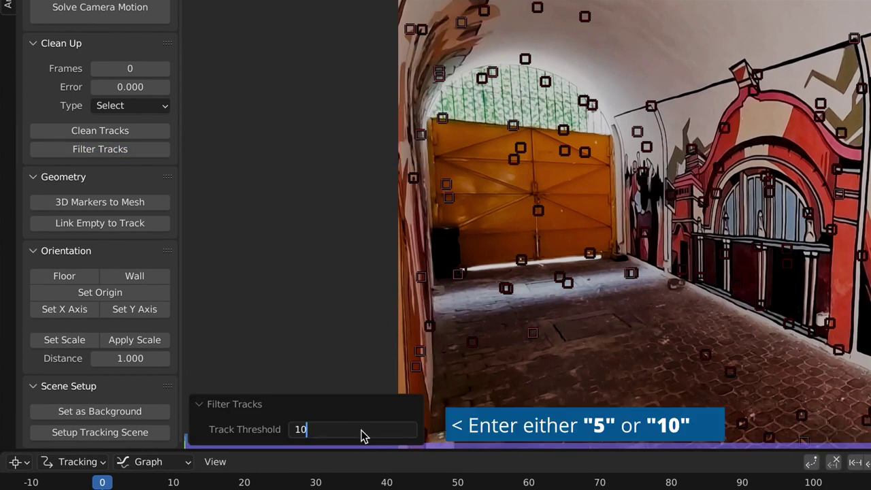
pyautogui.press('Return')
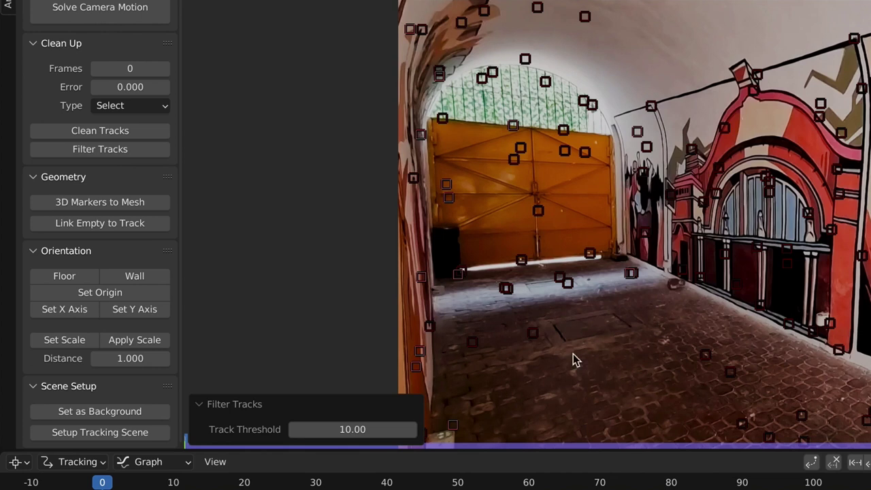
# Step: At frame 1, delete the flagged bad track, then step forward through the clip
pyautogui.click(107, 485)
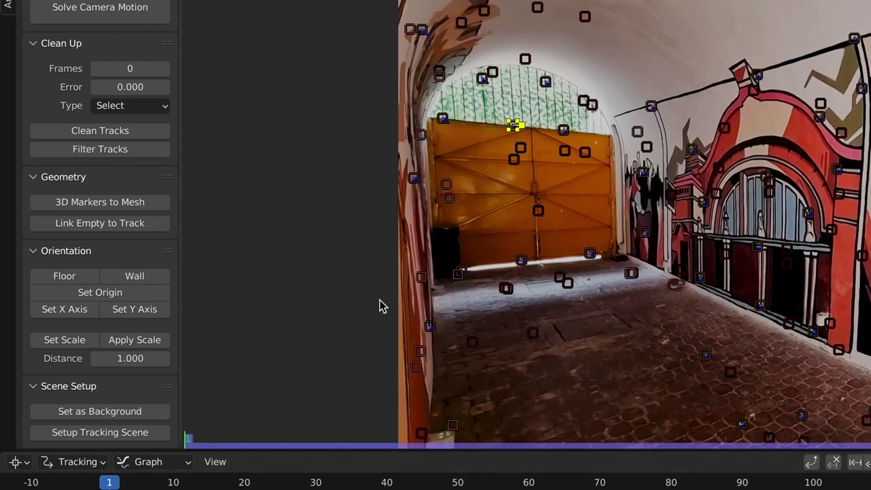
pyautogui.press('x')
pyautogui.click(579, 279)
pyautogui.click(100, 149)
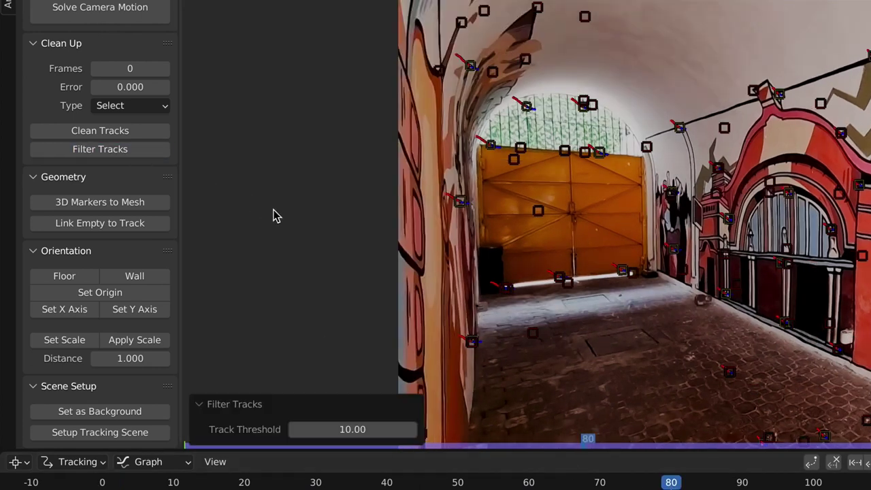
pyautogui.press('Right')
pyautogui.press('Right')
pyautogui.press('Right')
pyautogui.click(100, 148)
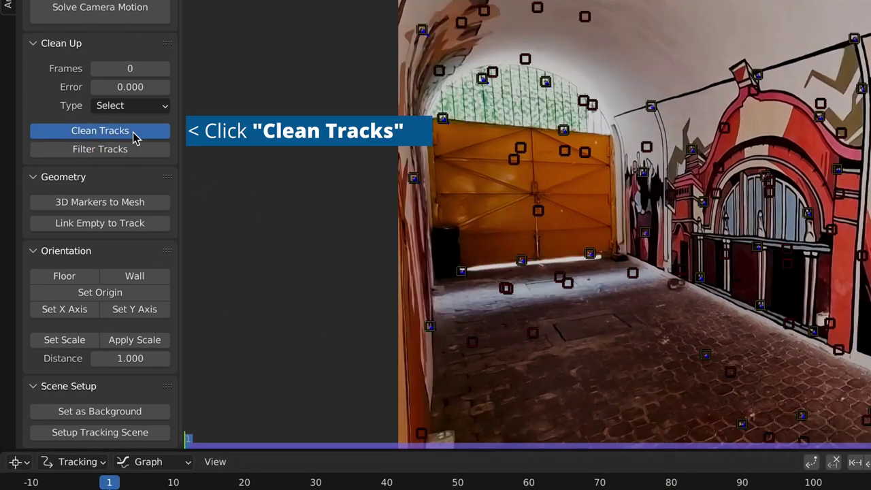
# Step: Clean Tracks with a Reprojection Error of 1, then delete the flagged high-error tracks
pyautogui.click(133, 131)
pyautogui.click(360, 412)
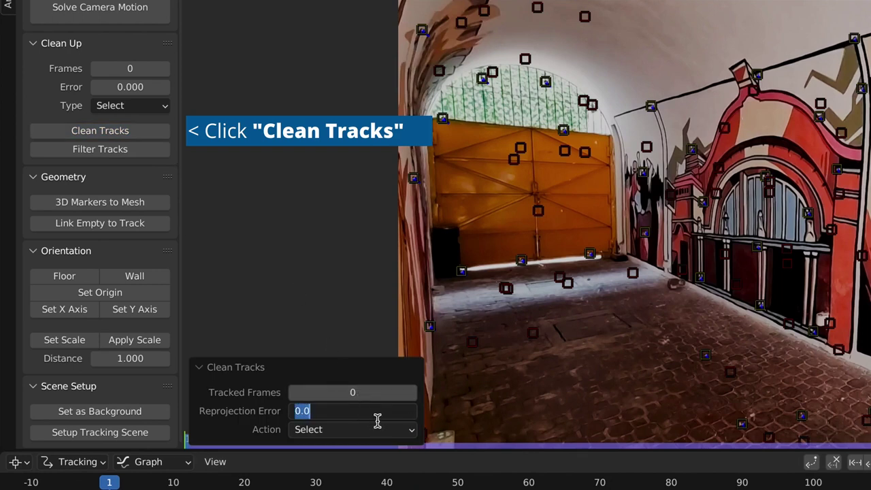
pyautogui.write('1')
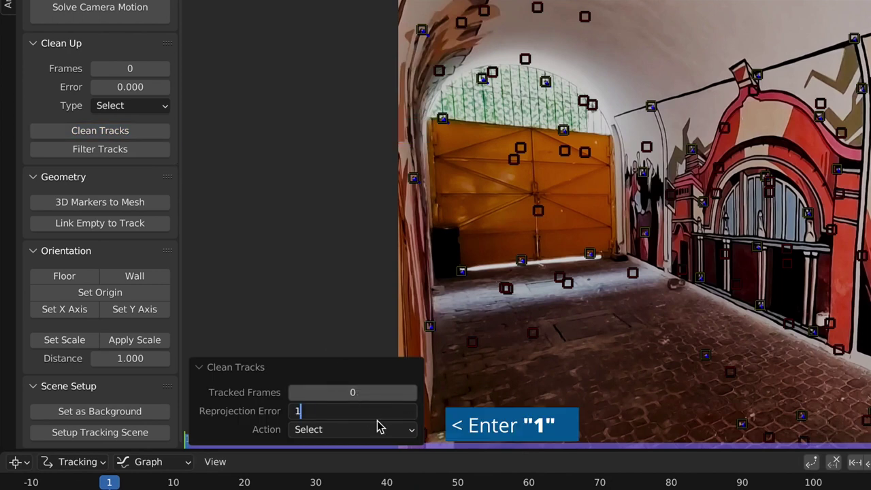
pyautogui.press('Return')
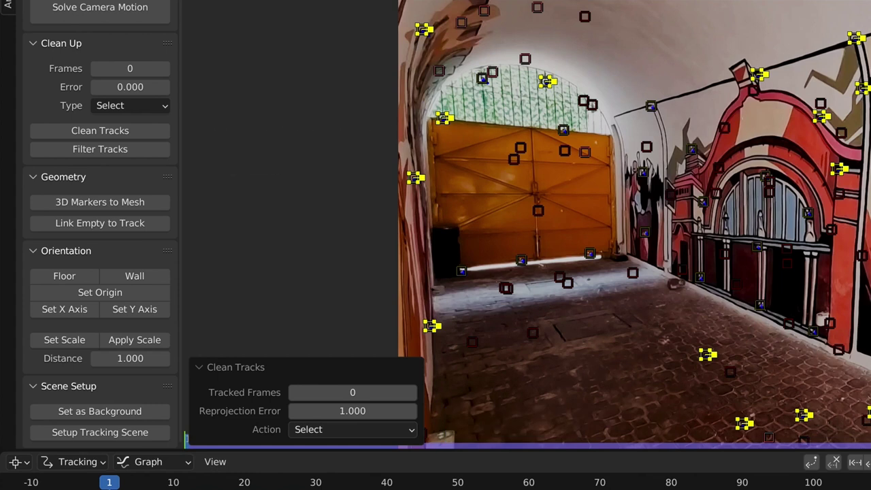
pyautogui.press('x')
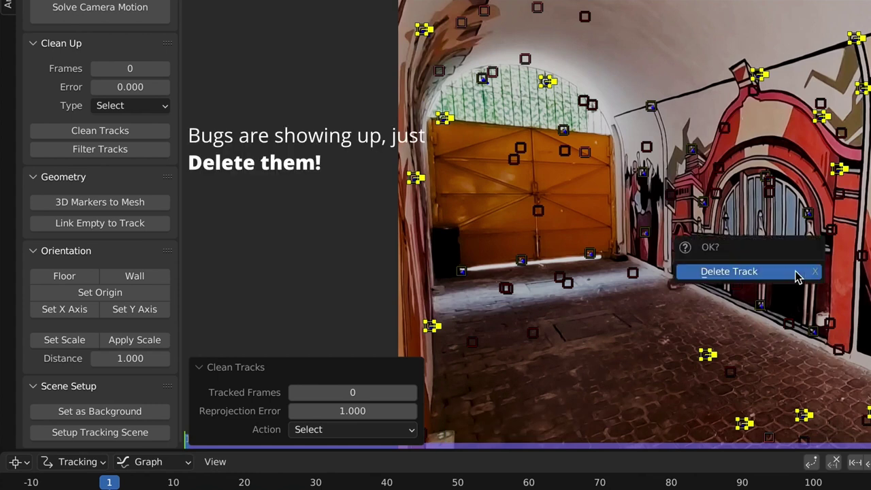
pyautogui.click(797, 275)
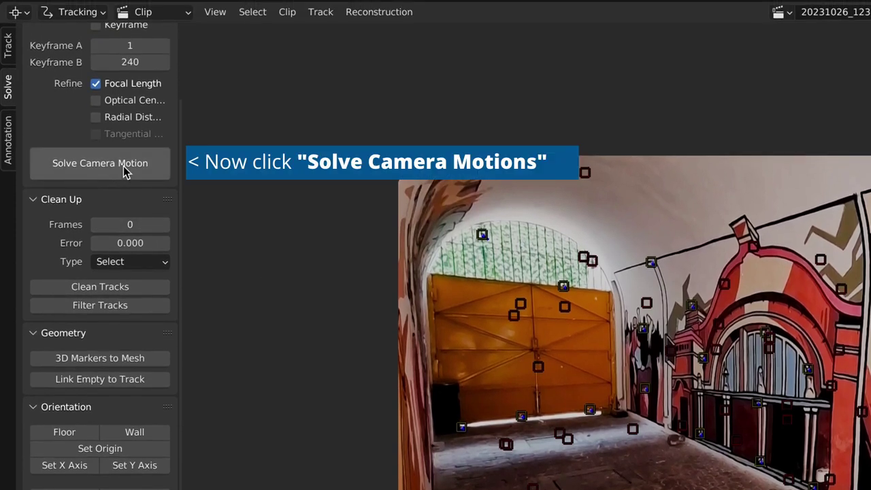
# Step: Run Solve Camera Motion again on the cleaned tracks, bringing the error to 0.31 px
pyautogui.click(124, 168)
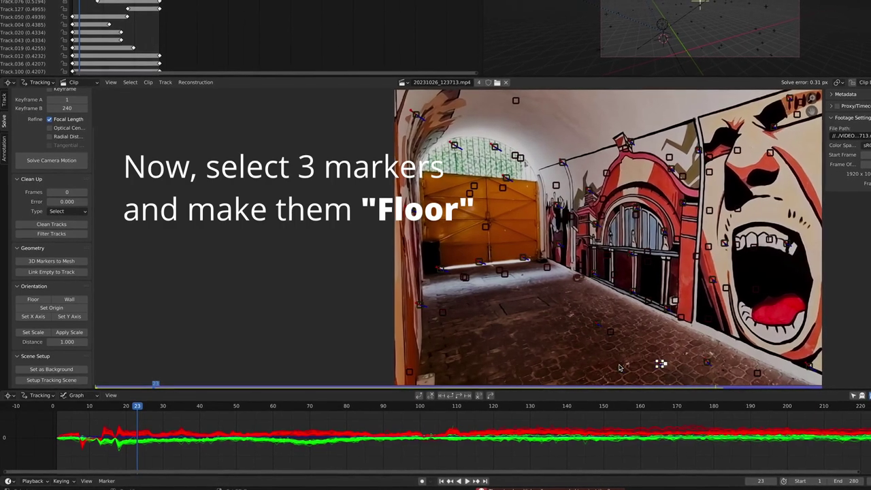
# Step: Set the floor orientation from three markers on the cobbled tunnel ground
pyautogui.keyDown('shift'); pyautogui.click(593, 327); pyautogui.keyUp('shift')
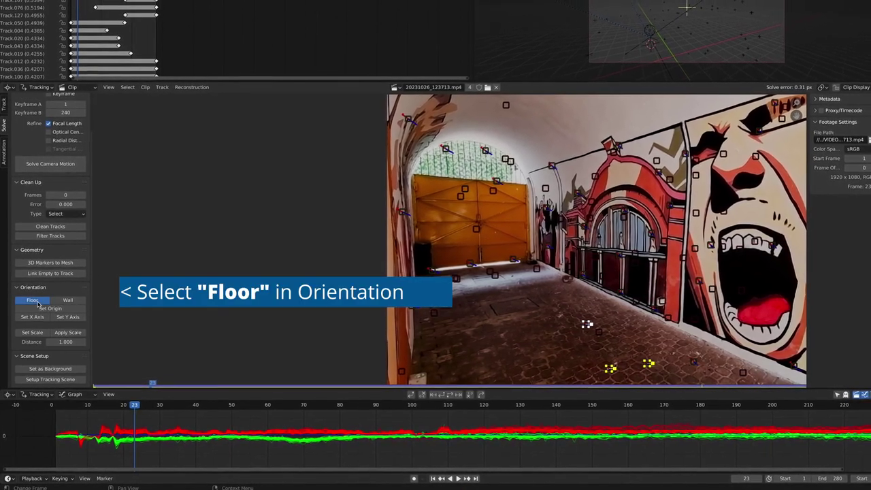
pyautogui.click(34, 300)
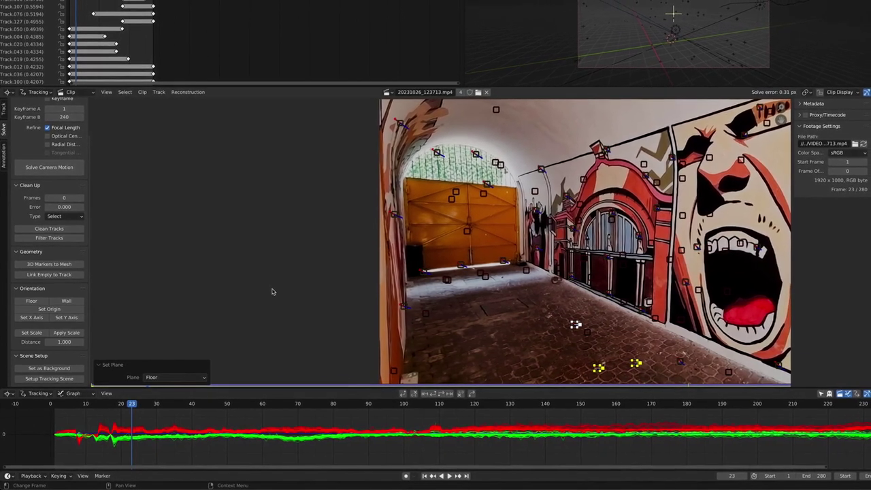
# Step: Set up the tracking scene with the tunnel footage as camera background and a ground plane
pyautogui.click(69, 378)
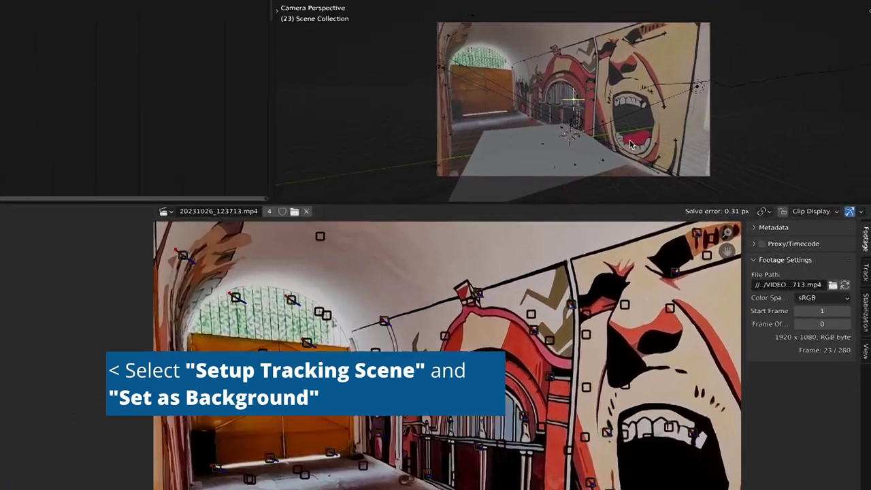